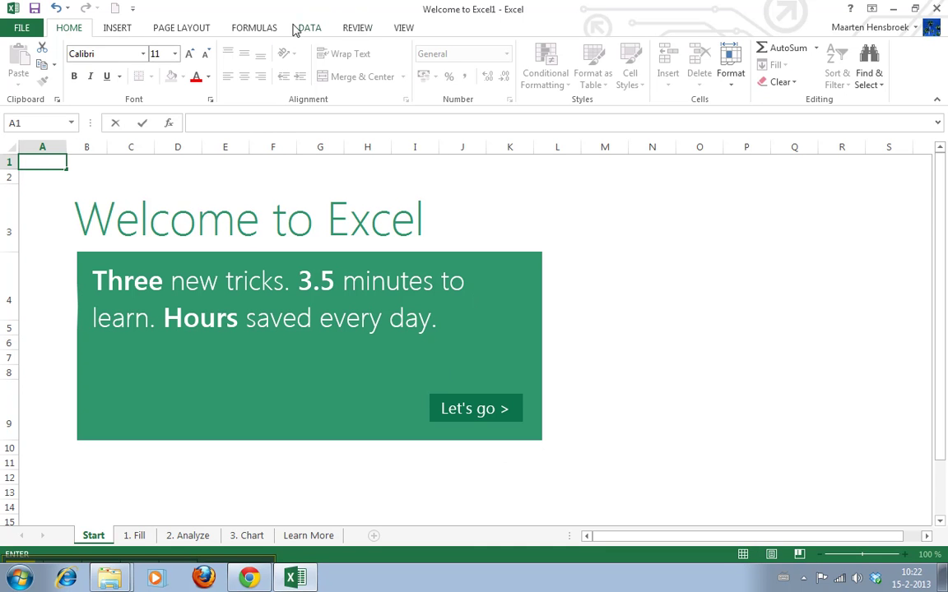
Examine the workbook information page and the available Home, Insert, Page Layout, Formulas, Data, Review and View commands
{"action": "left_click", "coordinate": [255, 27]}
{"action": "left_click", "coordinate": [181, 27]}
{"action": "left_click", "coordinate": [78, 33]}
{"action": "scroll", "coordinate": [122, 37], "scroll_direction": "down", "scroll_amount": 2}
{"action": "scroll", "coordinate": [69, 30], "scroll_direction": "up", "scroll_amount": 3}
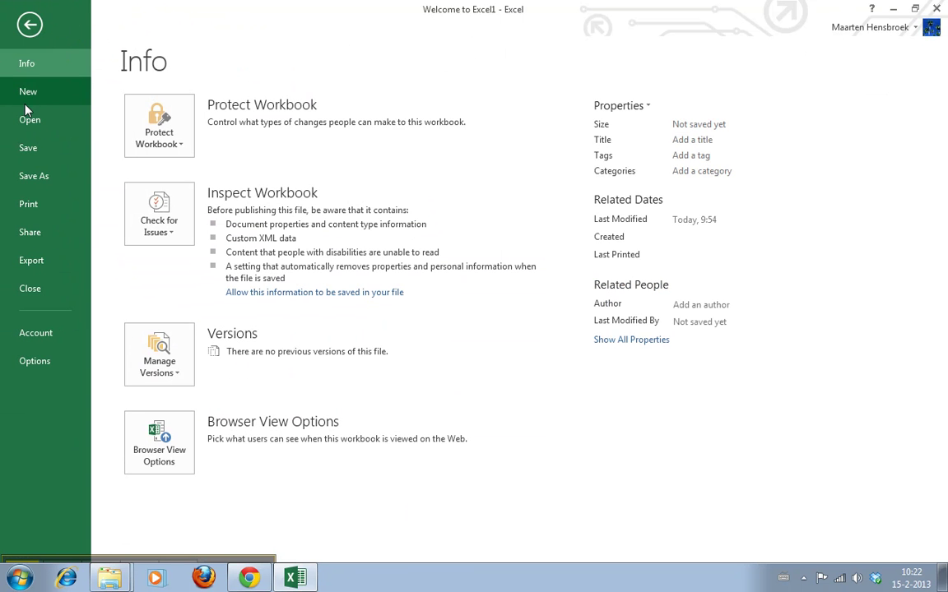
{"action": "left_click", "coordinate": [30, 33]}
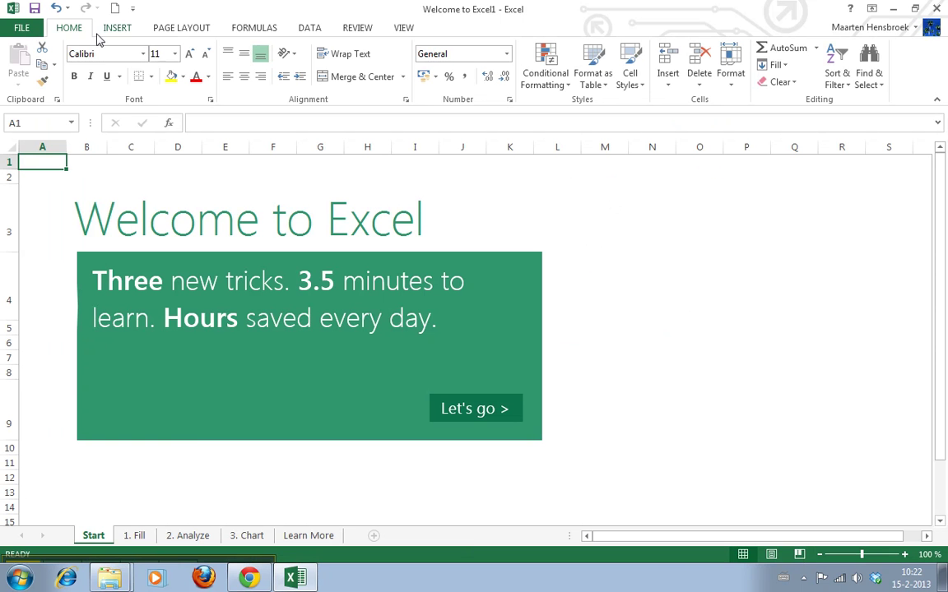
{"action": "left_click", "coordinate": [27, 31]}
{"action": "left_click", "coordinate": [32, 37]}
{"action": "left_click", "coordinate": [110, 31]}
{"action": "left_click", "coordinate": [179, 28]}
{"action": "left_click", "coordinate": [256, 31]}
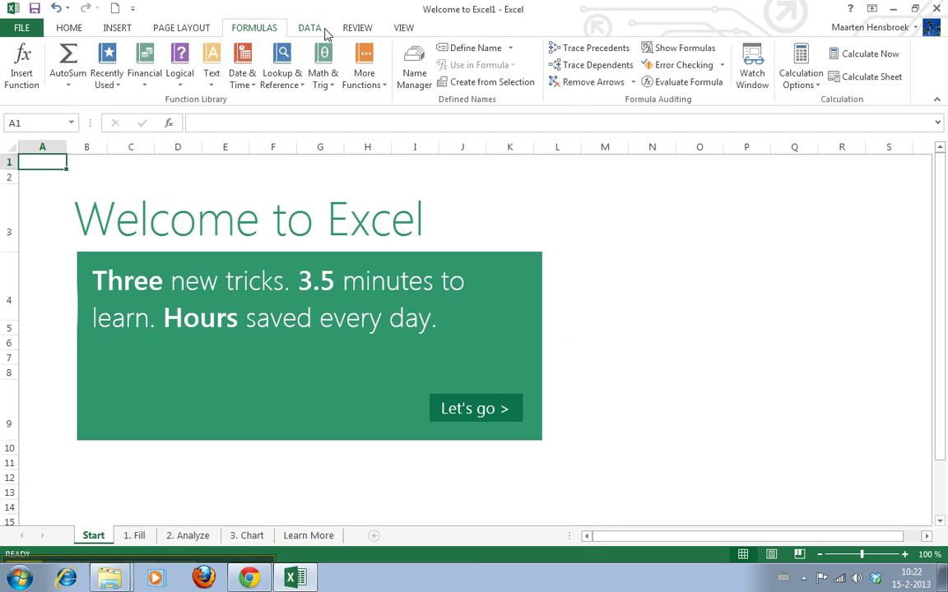
{"action": "left_click", "coordinate": [317, 29]}
{"action": "left_click", "coordinate": [355, 30]}
{"action": "left_click", "coordinate": [395, 30]}
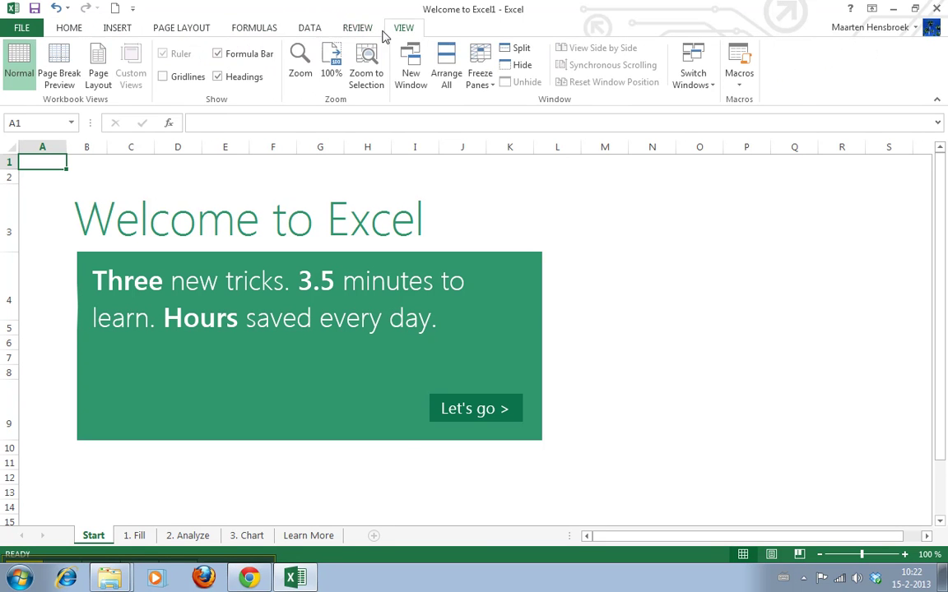
{"action": "left_click", "coordinate": [106, 28]}
{"action": "left_click", "coordinate": [69, 29]}
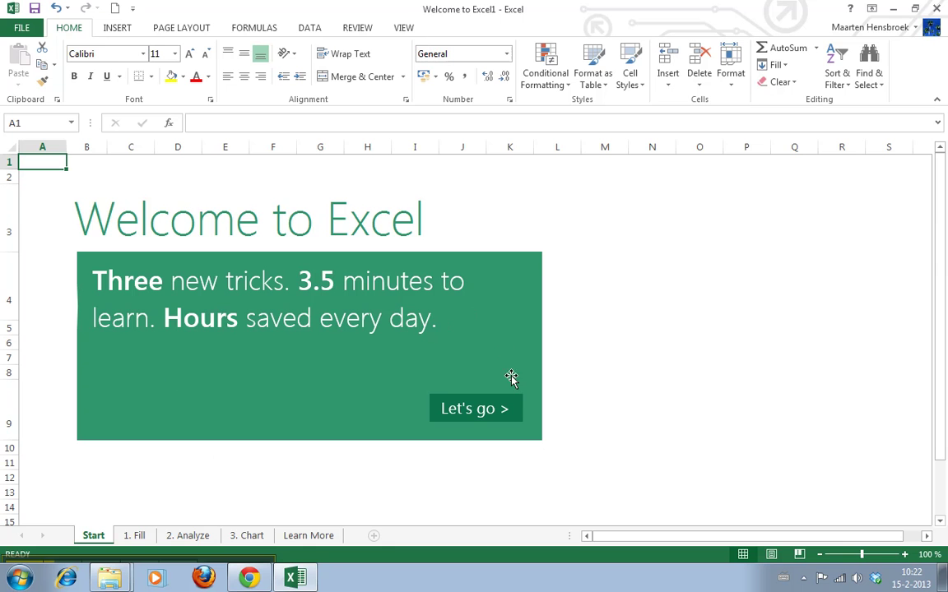
On the Fill sheet, enter the first names from the first two e-mail addresses in C5 and C6 and accept Flash Fill for the column
{"action": "left_click", "coordinate": [473, 403]}
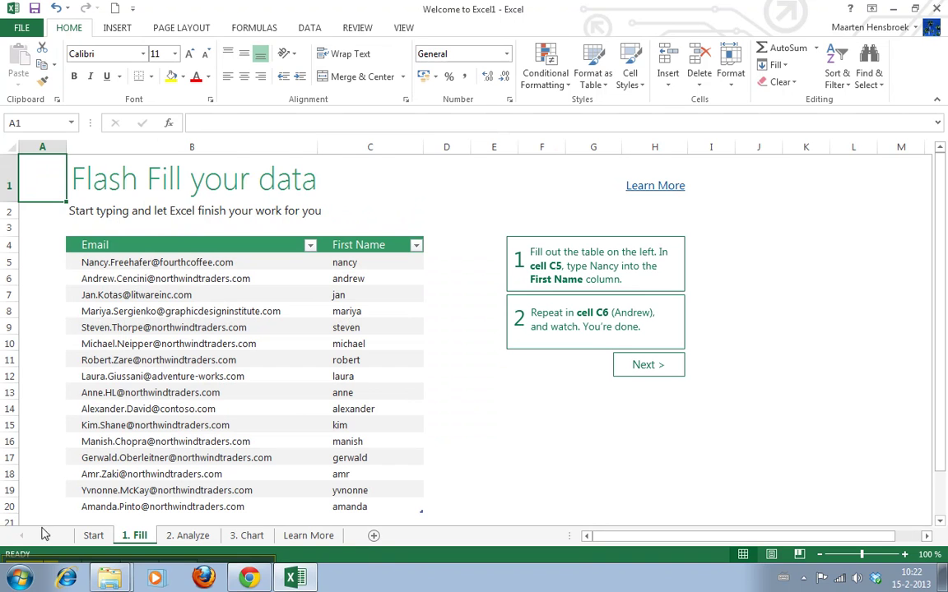
{"action": "mouse_move", "coordinate": [189, 582]}
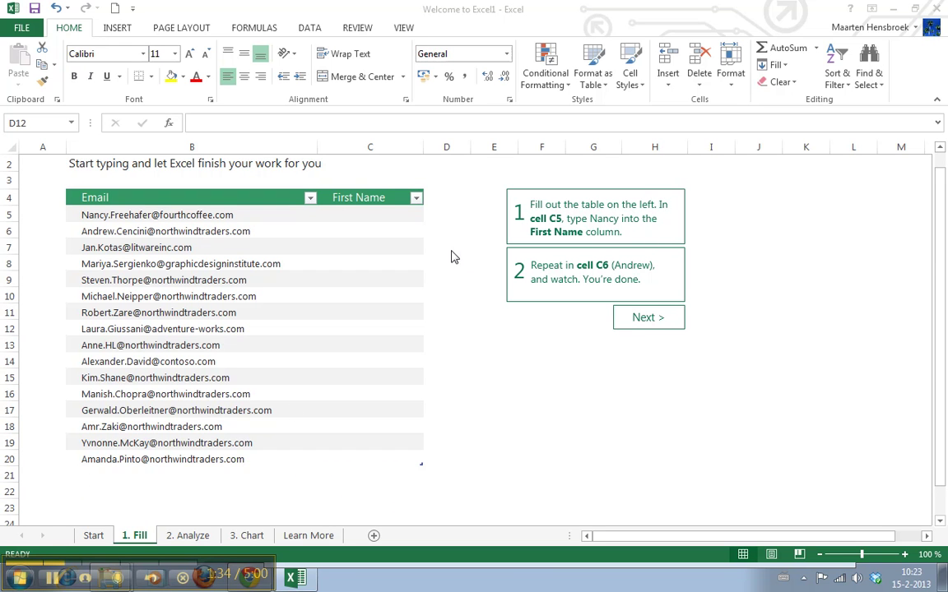
{"action": "left_click", "coordinate": [348, 216]}
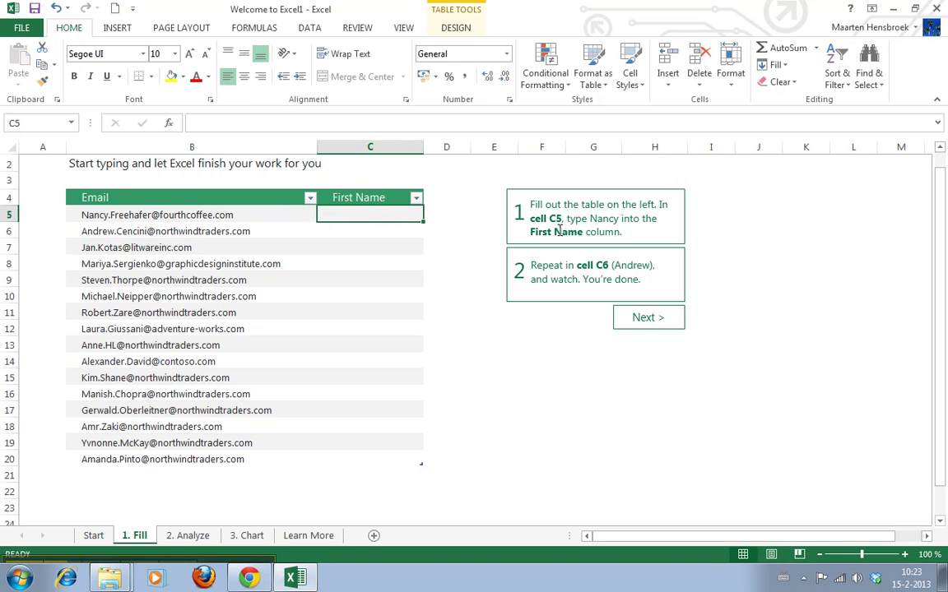
{"action": "type", "text": "Nanc"}
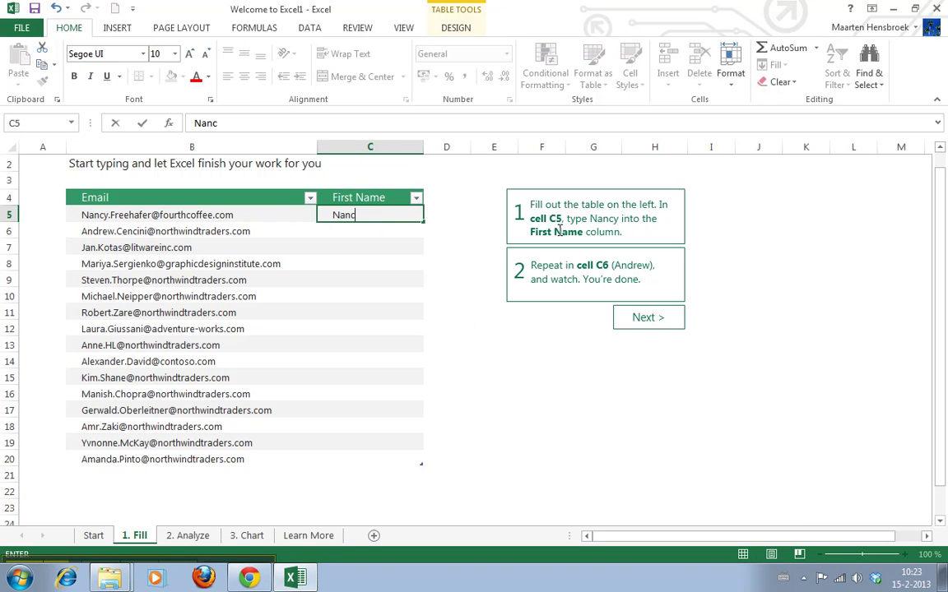
{"action": "type", "text": "y"}
{"action": "key", "text": "Return"}
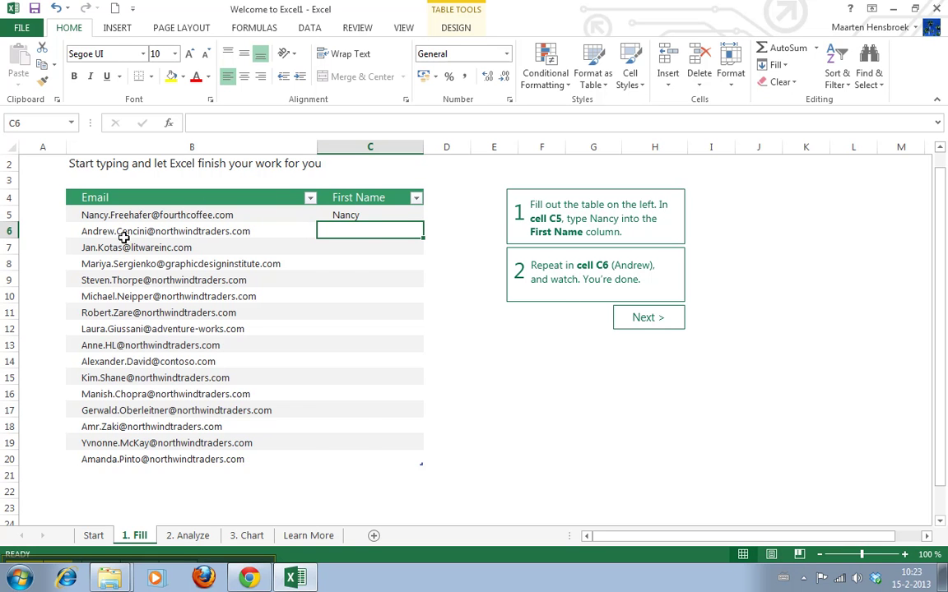
{"action": "type", "text": "Andrew"}
{"action": "key", "text": "Return"}
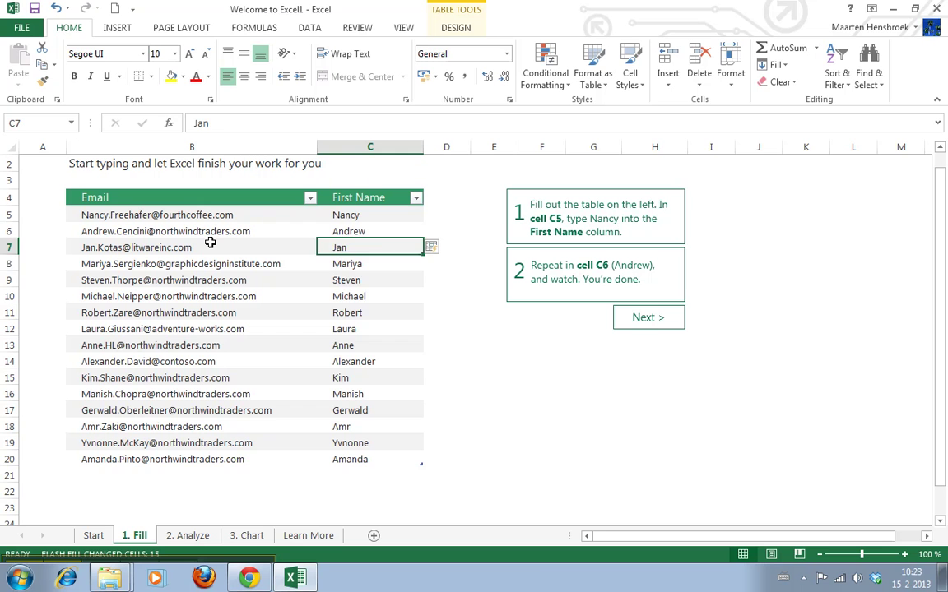
Check the flash-filled cells in the First Name column against the e-mail addresses beside them
{"action": "key", "text": "Down"}
{"action": "key", "text": "Down"}
{"action": "key", "text": "Down"}
{"action": "key", "text": "Down"}
{"action": "key", "text": "Down"}
{"action": "key", "text": "Down"}
{"action": "key", "text": "Down"}
{"action": "key", "text": "Down"}
{"action": "key", "text": "Down"}
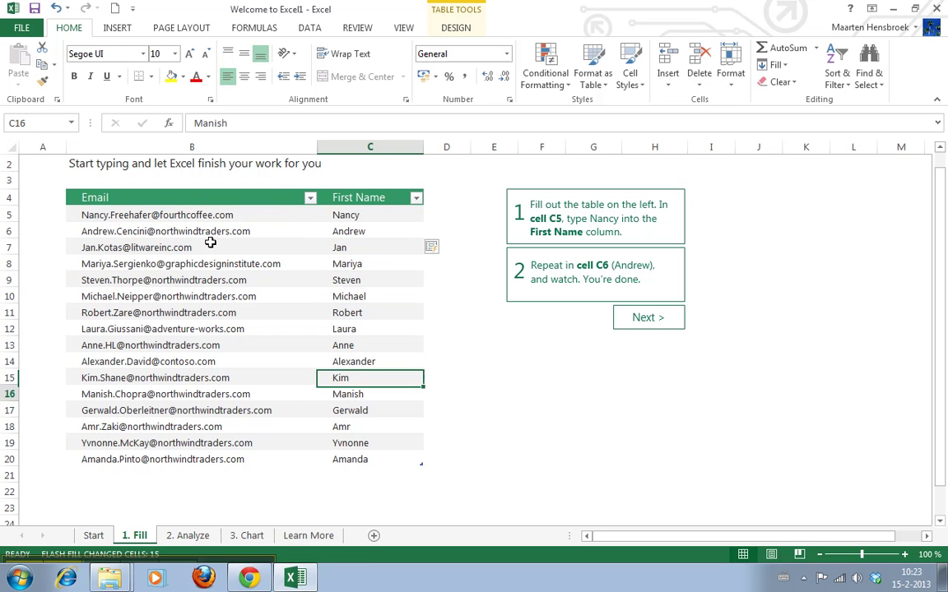
{"action": "key", "text": "Down"}
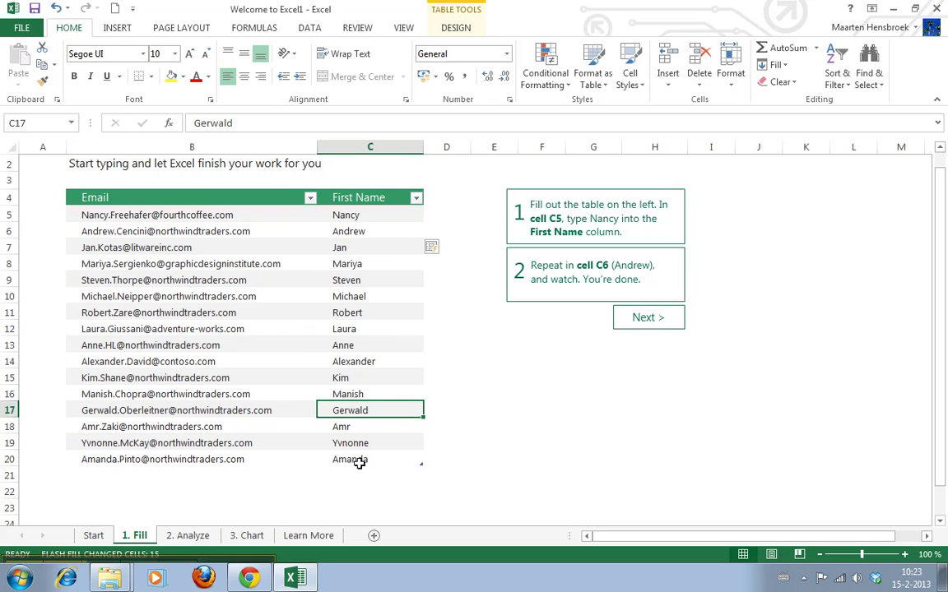
{"action": "key", "text": "ctrl+a"}
{"action": "left_click", "coordinate": [402, 395]}
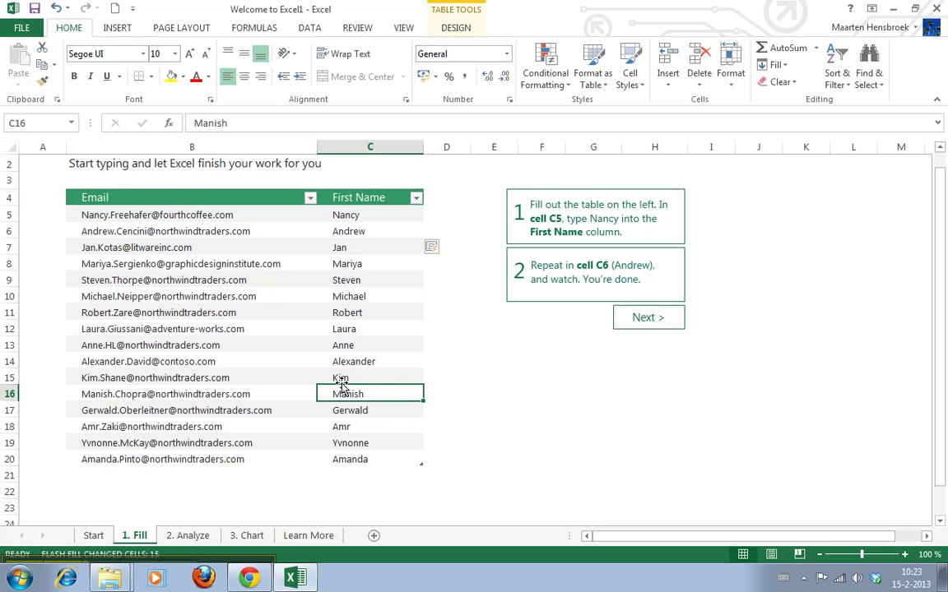
{"action": "left_click", "coordinate": [377, 328]}
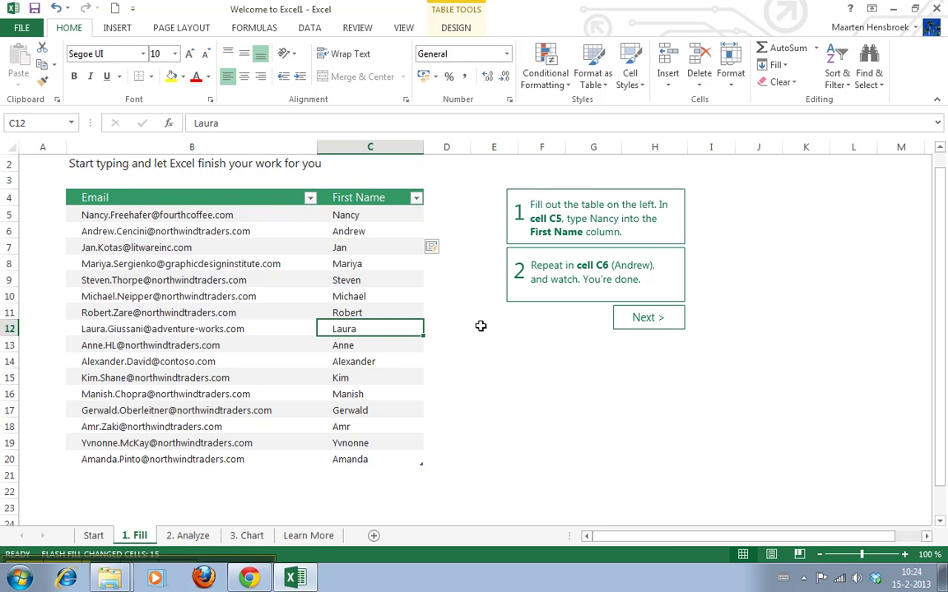
On the Analyze sheet, explore the Quick Analysis formatting, charts and totals options for the table B4:E19 without applying any
{"action": "left_click", "coordinate": [650, 323]}
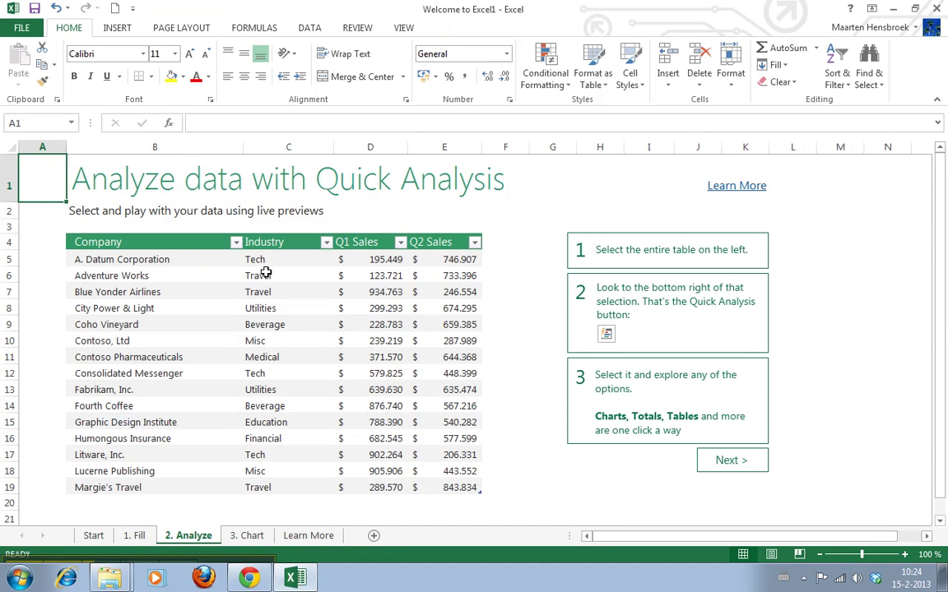
{"action": "left_click", "coordinate": [82, 241]}
{"action": "left_click_drag", "start_coordinate": [81, 241], "coordinate": [445, 483]}
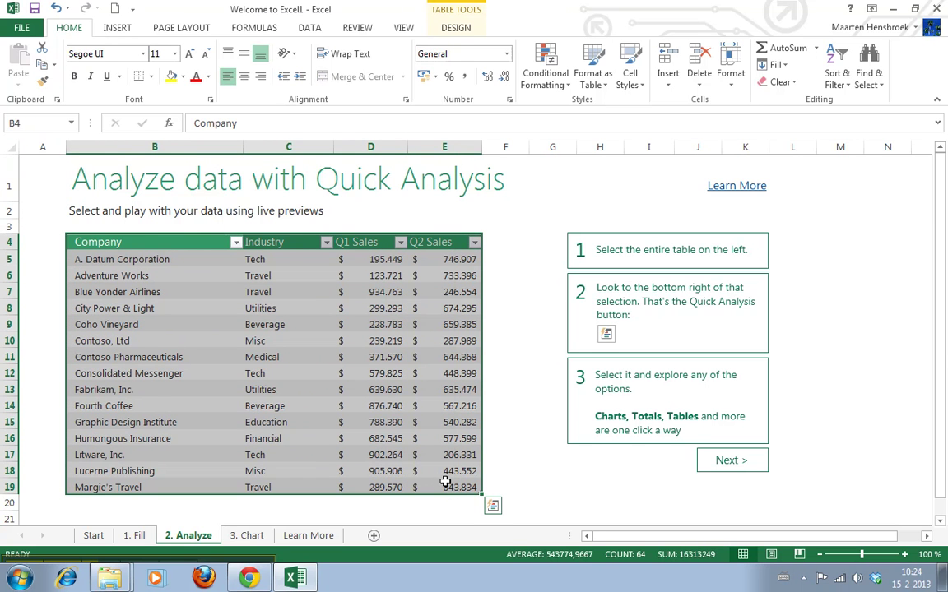
{"action": "left_click", "coordinate": [493, 506]}
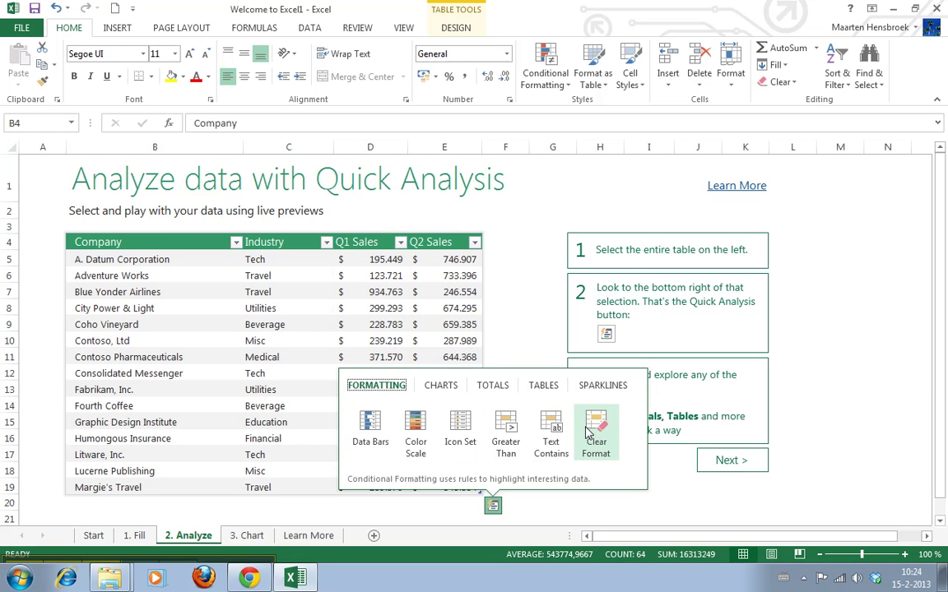
{"action": "left_click", "coordinate": [436, 386]}
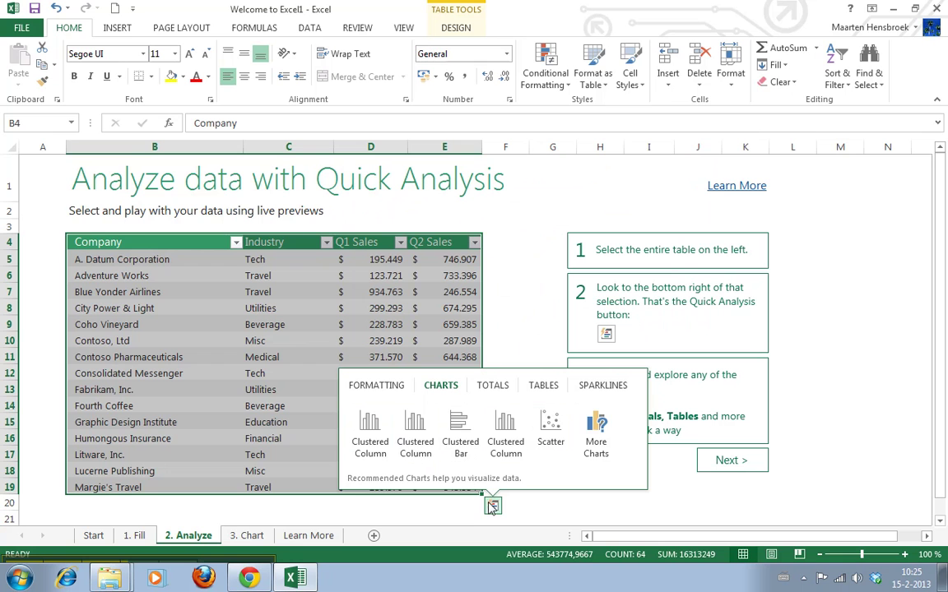
{"action": "left_click", "coordinate": [492, 385]}
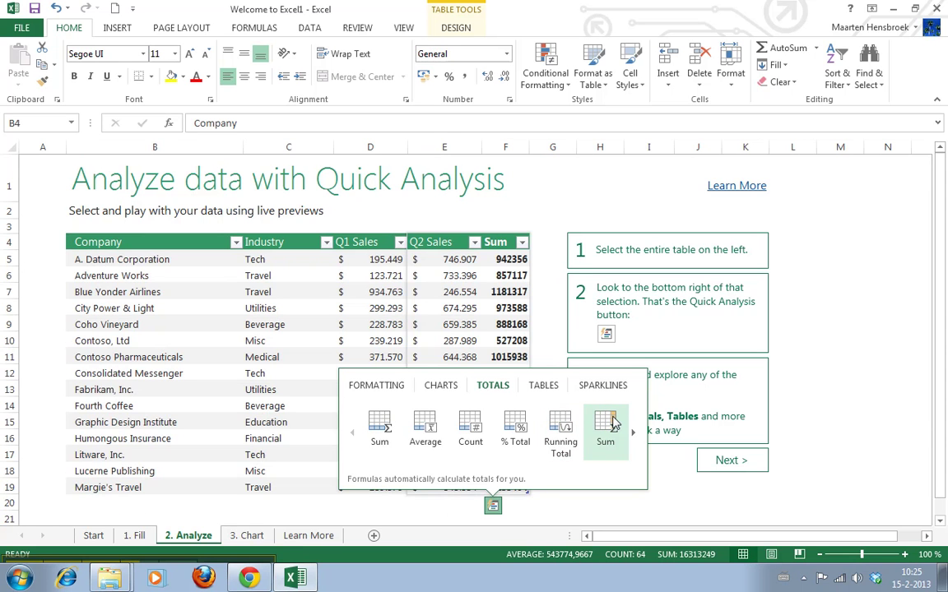
{"action": "left_click", "coordinate": [681, 375]}
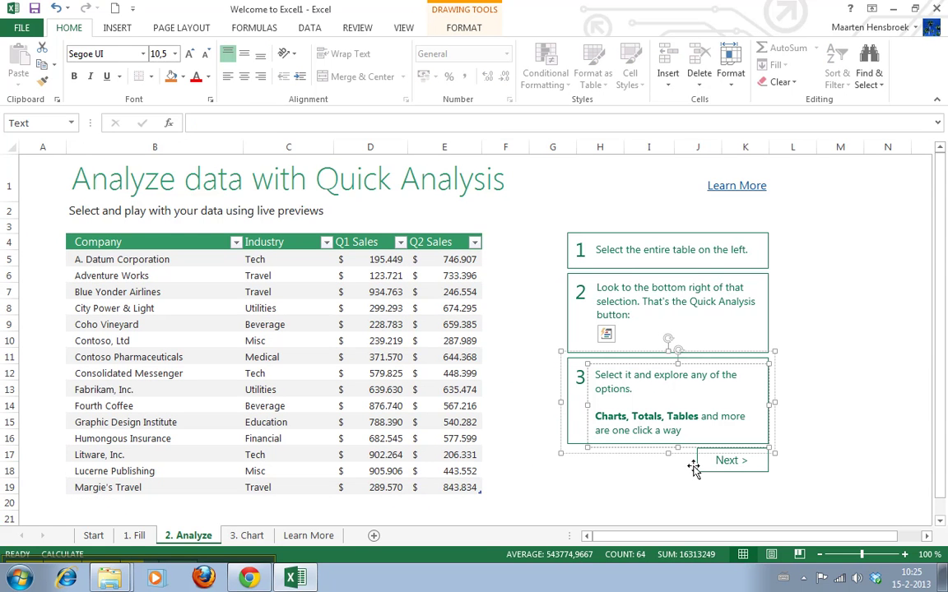
{"action": "left_click", "coordinate": [504, 310]}
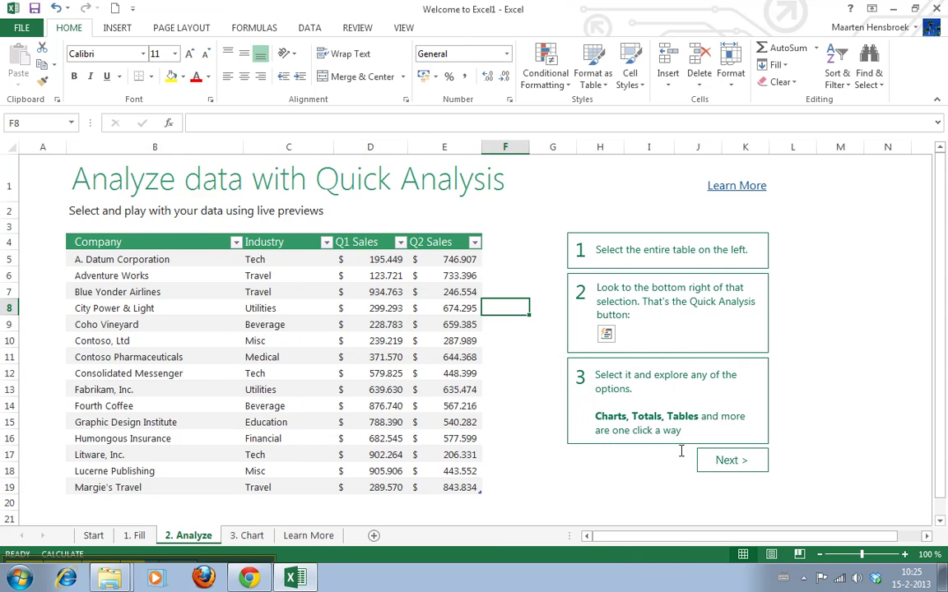
On the Chart sheet, compare the recommended charts for the table B4:D19 and insert the Clustered Column chart
{"action": "left_click", "coordinate": [731, 462]}
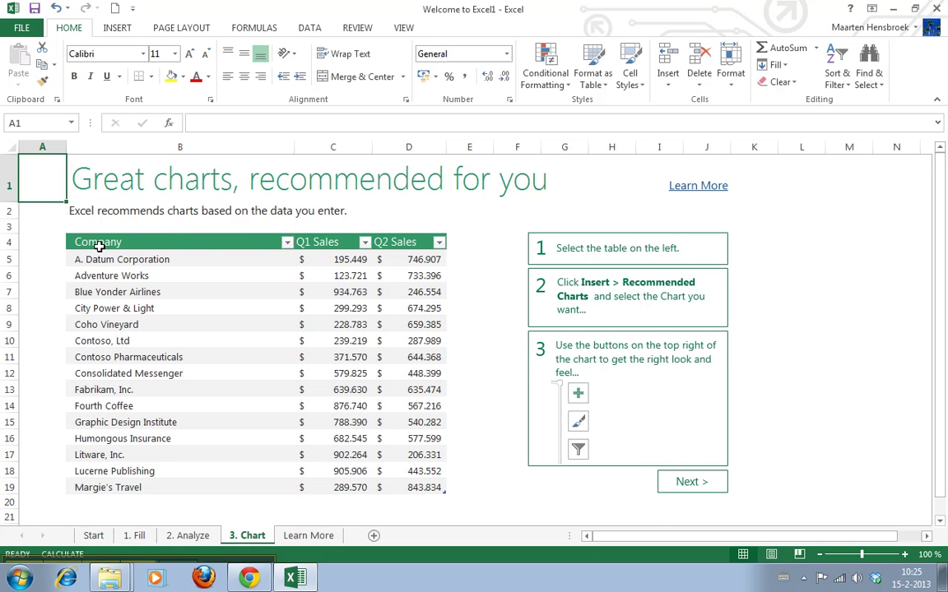
{"action": "left_click_drag", "start_coordinate": [98, 245], "coordinate": [430, 491]}
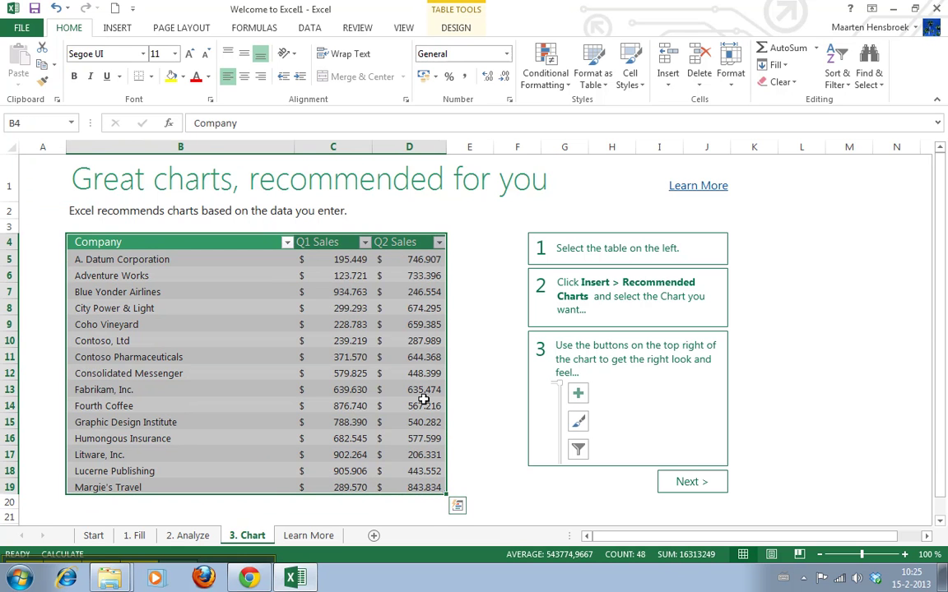
{"action": "left_click", "coordinate": [117, 28]}
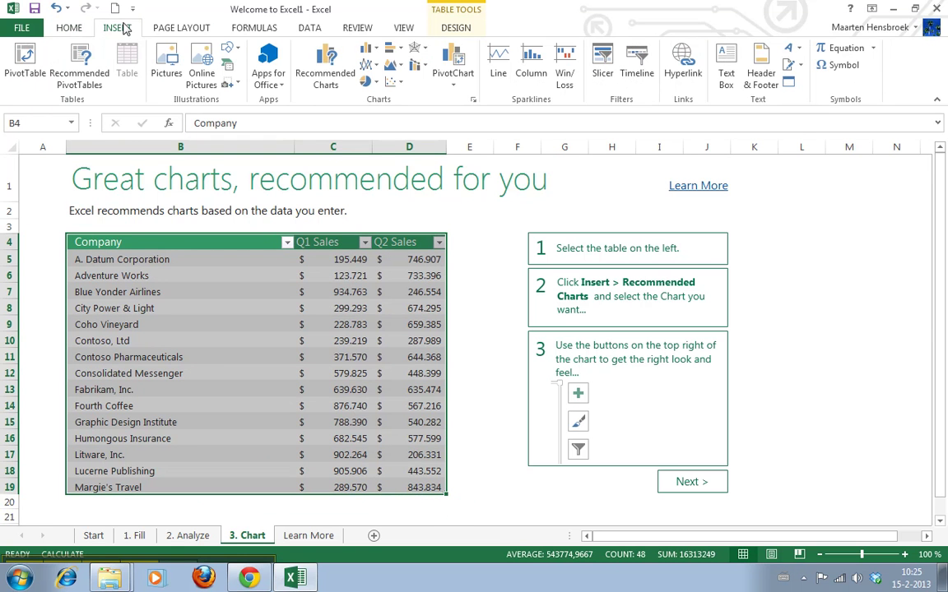
{"action": "left_click", "coordinate": [279, 65]}
{"action": "left_click", "coordinate": [349, 292]}
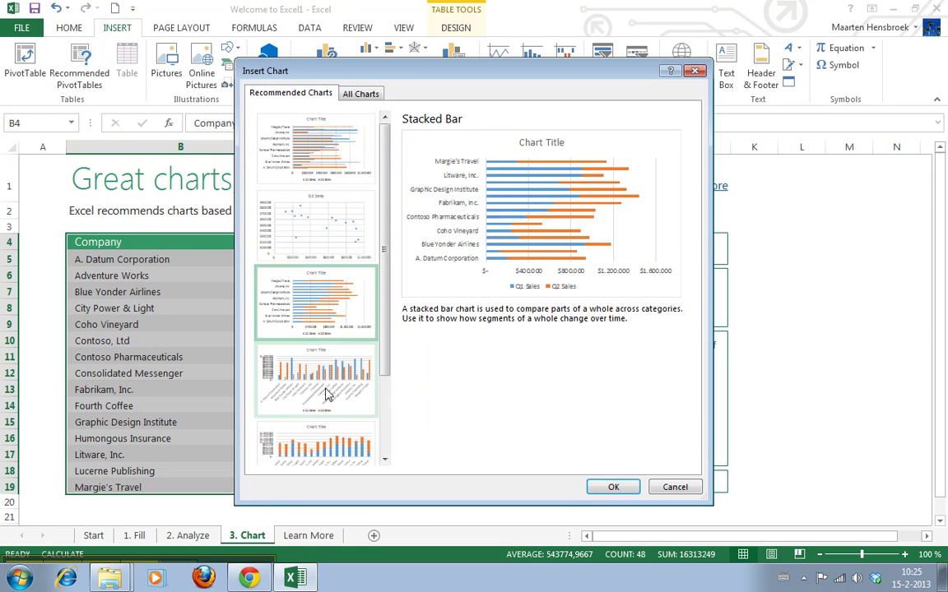
{"action": "left_click", "coordinate": [328, 389]}
{"action": "left_click", "coordinate": [325, 440]}
{"action": "left_click", "coordinate": [308, 386]}
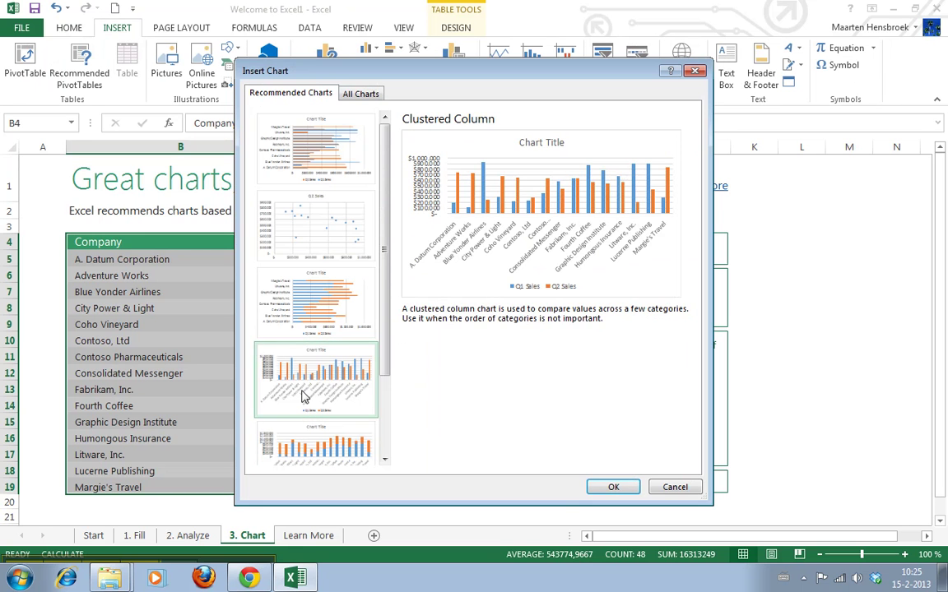
{"action": "left_click", "coordinate": [308, 320]}
{"action": "left_click", "coordinate": [305, 238]}
{"action": "left_click", "coordinate": [313, 374]}
{"action": "left_click", "coordinate": [611, 488]}
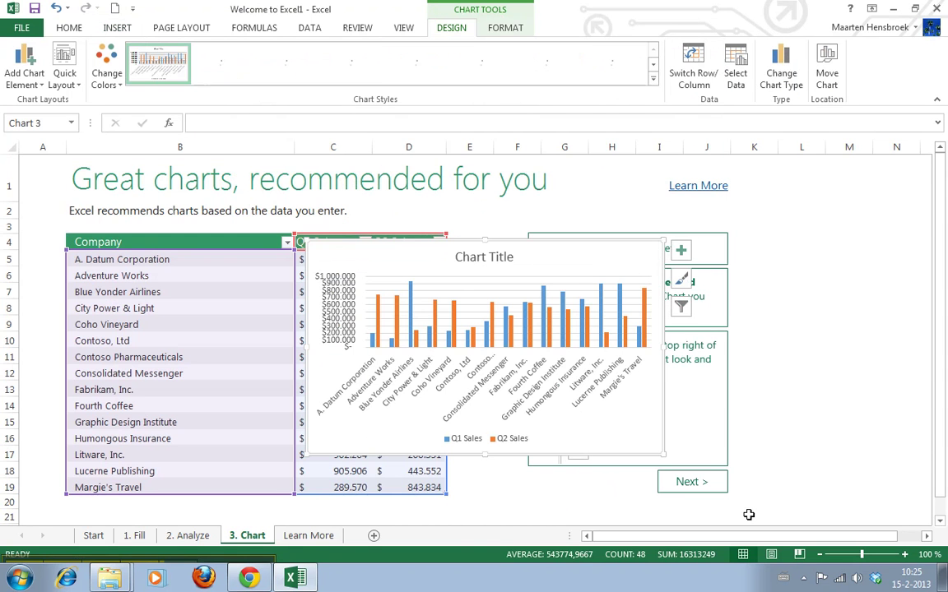
Move the chart over the sales table and enlarge it to span about columns A to E, down to row 20
{"action": "left_click_drag", "start_coordinate": [597, 264], "coordinate": [330, 238]}
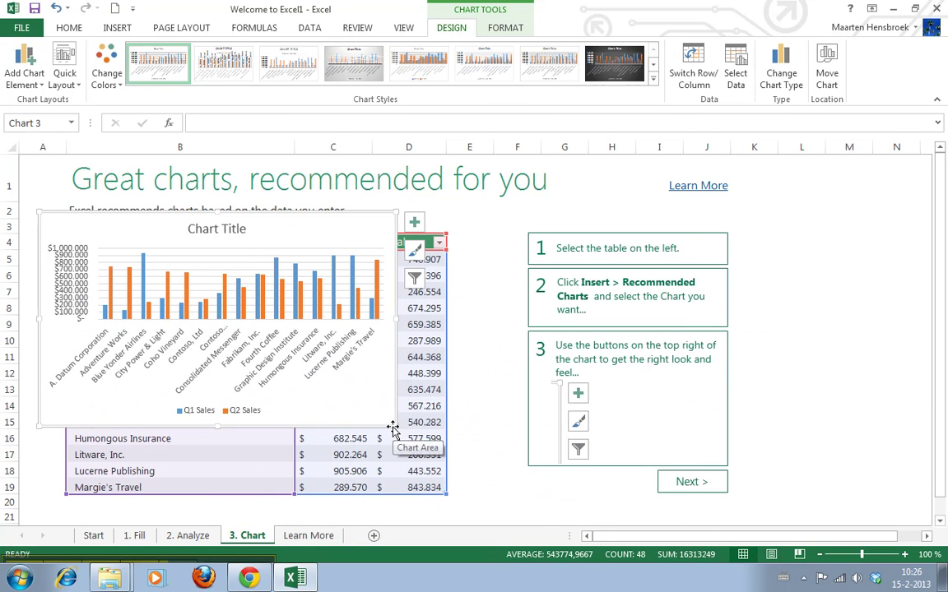
{"action": "left_click_drag", "start_coordinate": [394, 426], "coordinate": [473, 509]}
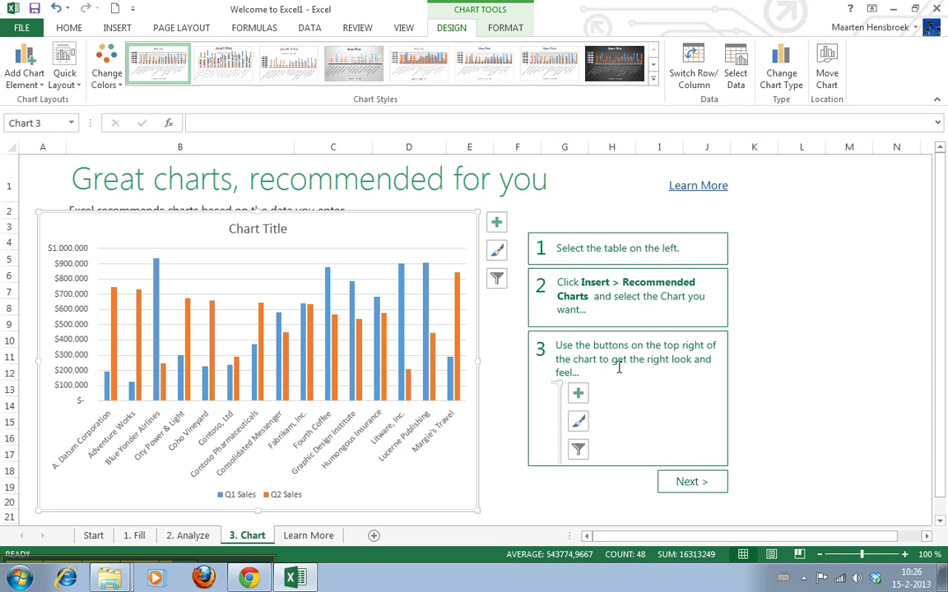
Add axis titles and a linear trendline based on the Q1 Sales series to the chart, leaving error bars off
{"action": "left_click", "coordinate": [496, 222]}
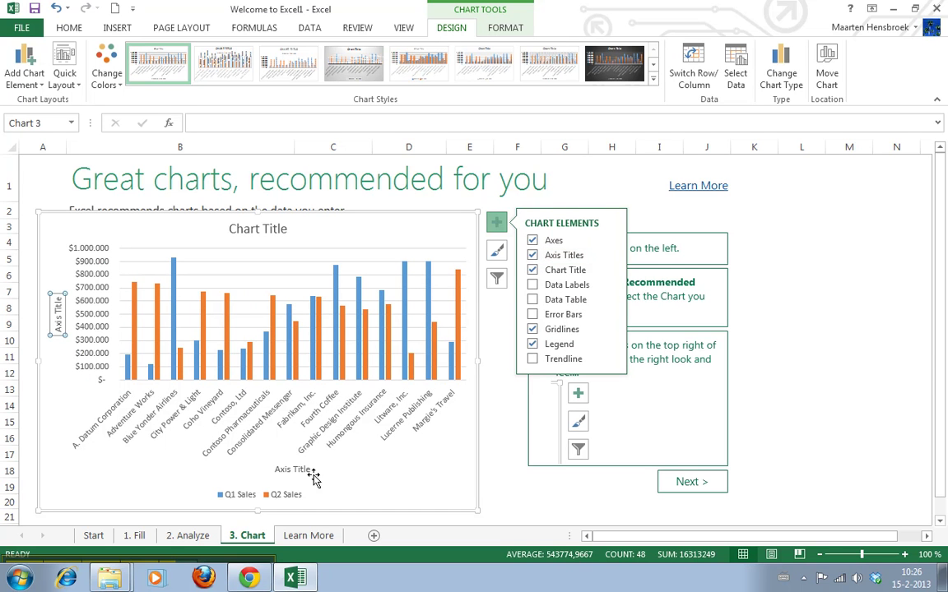
{"action": "left_click", "coordinate": [536, 285]}
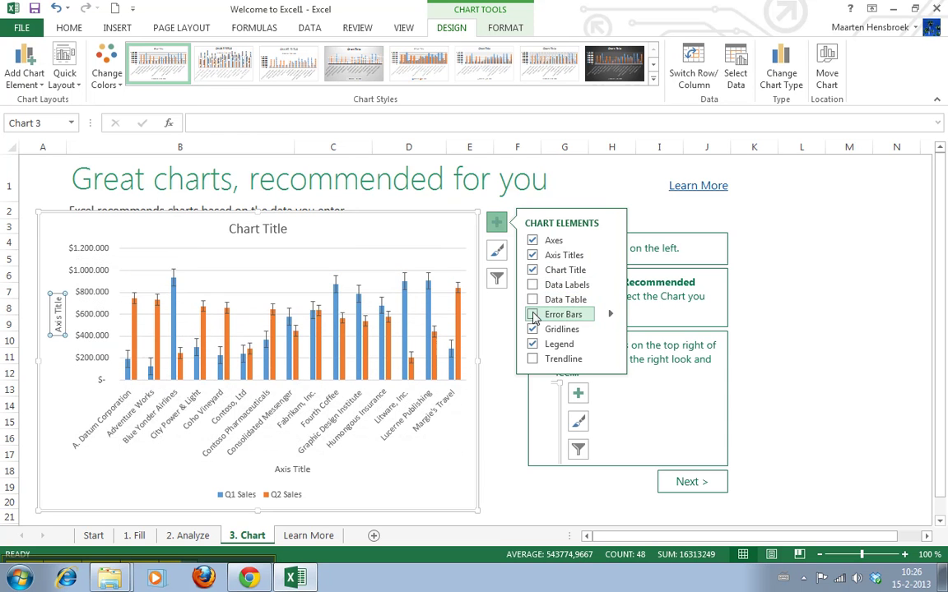
{"action": "left_click", "coordinate": [533, 316]}
{"action": "left_click", "coordinate": [533, 316]}
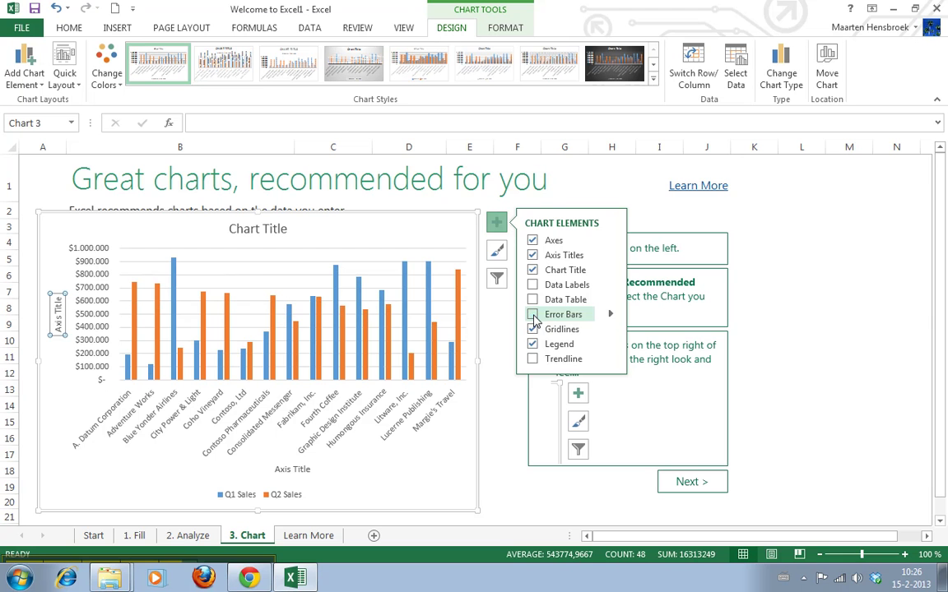
{"action": "left_click", "coordinate": [533, 359]}
{"action": "left_click", "coordinate": [451, 337]}
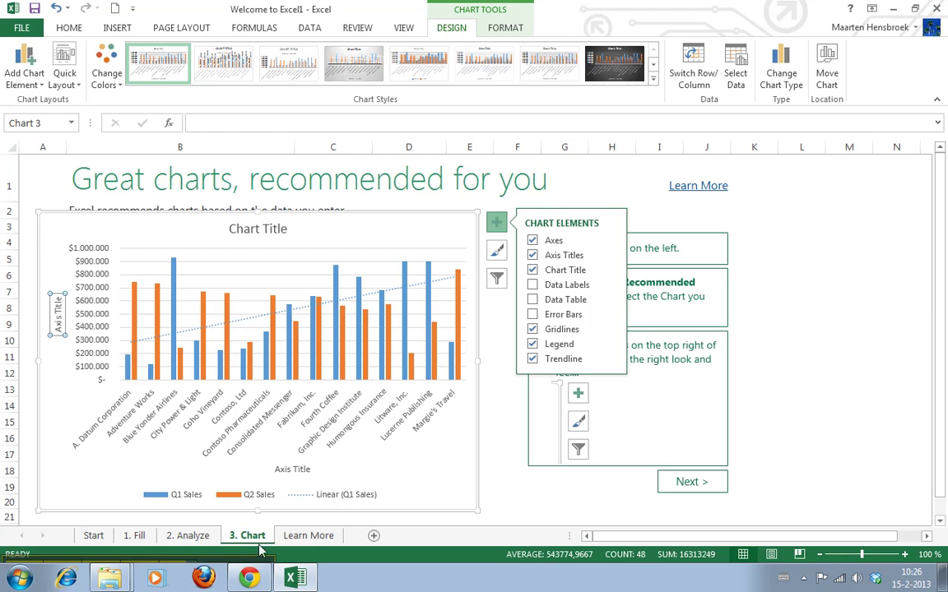
Continue the tour to the Learn More sheet
{"action": "left_click", "coordinate": [690, 484]}
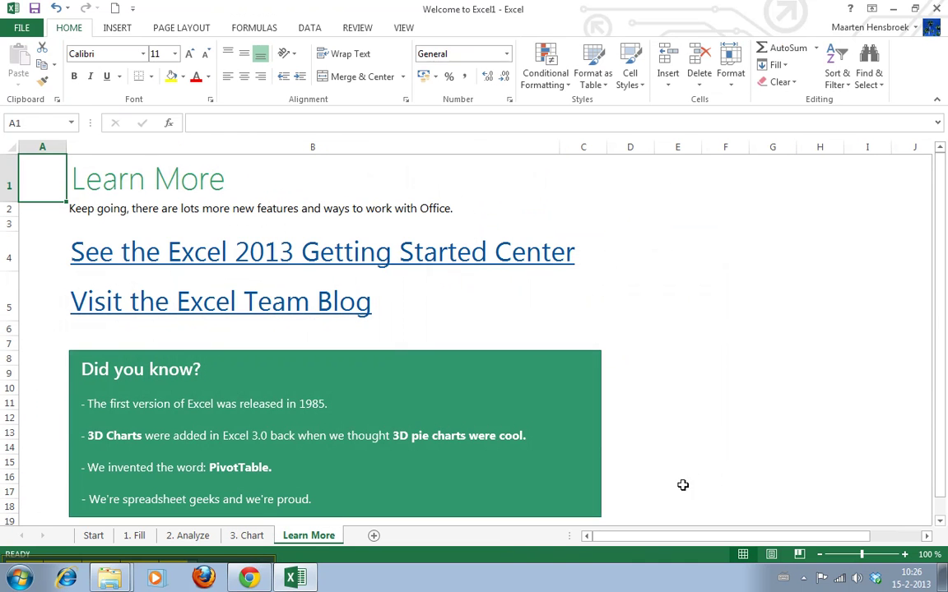